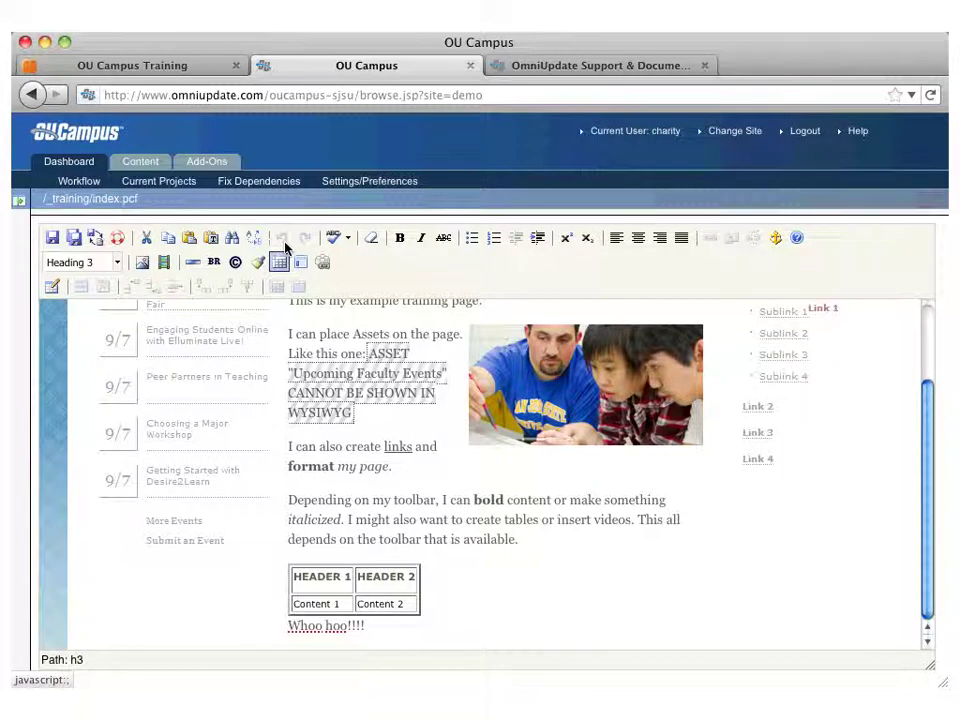
- Add the paragraph "Mispell a word for you to show the spelchecker." below "This is my example training page."
{"action": "left_click", "coordinate": [336, 238]}
{"action": "scroll", "coordinate": [510, 343], "scroll_direction": "up", "scroll_amount": 3}
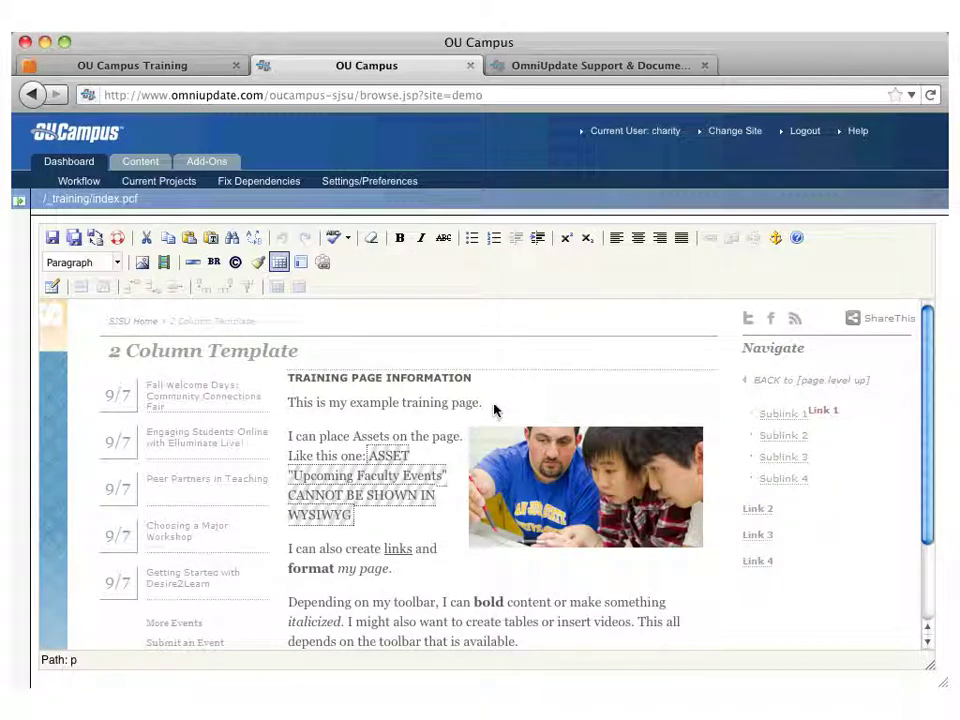
{"action": "key", "text": "Return"}
{"action": "type", "text": "M"}
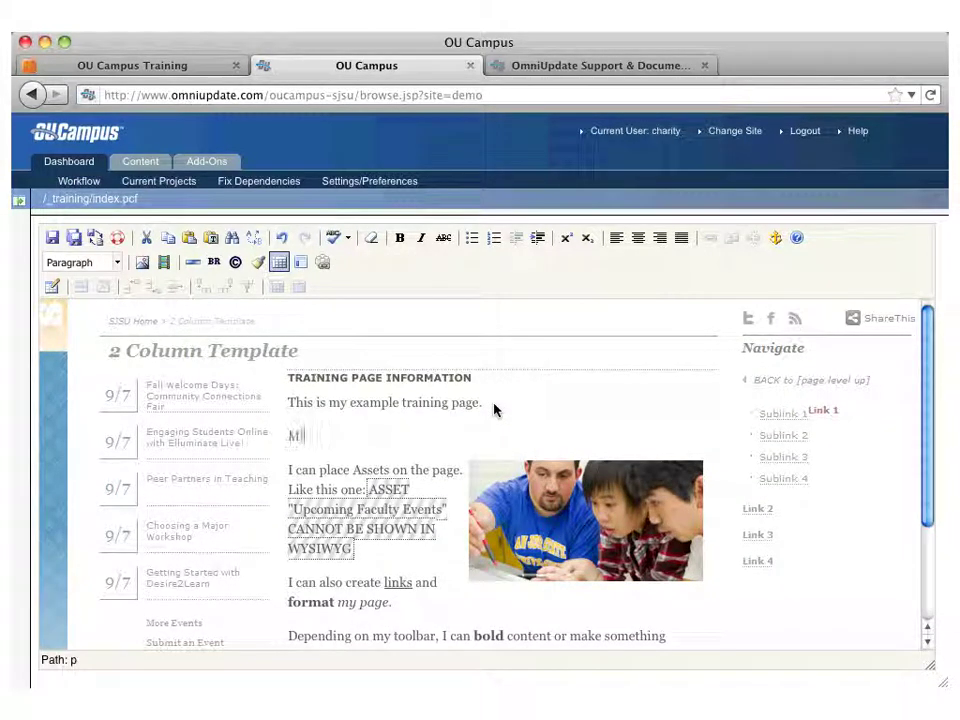
{"action": "type", "text": "ispell a word for yo"}
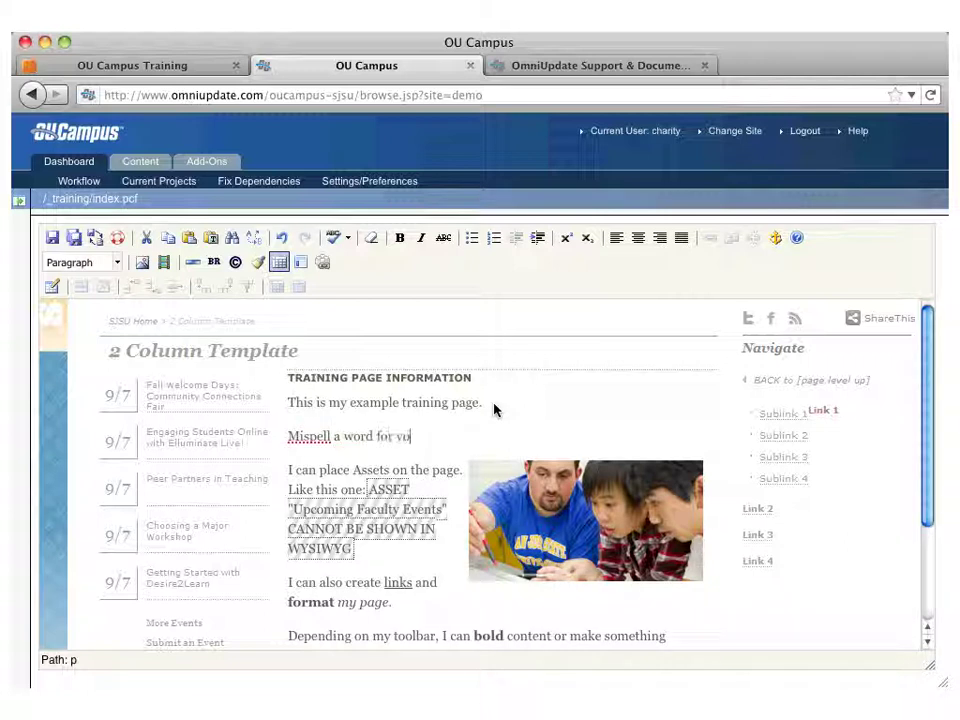
{"action": "type", "text": "u to show the spelchecker."}
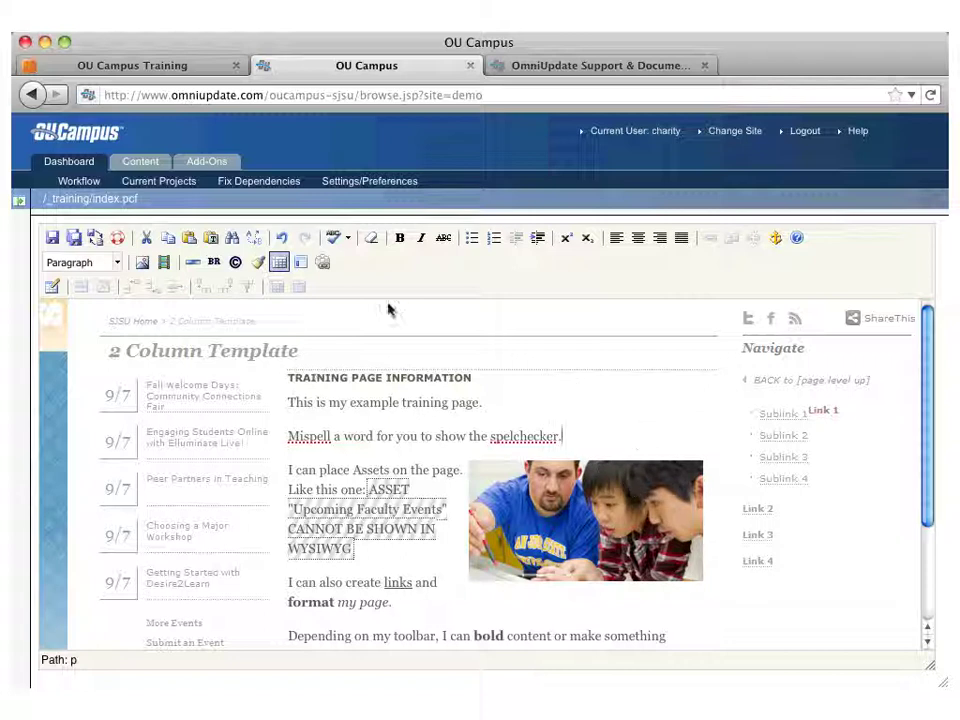
- Run the spell check and accept "Misspell" for "Mispell" and "spellchecker" for "spelchecker" in the new sentence
{"action": "left_click", "coordinate": [335, 241]}
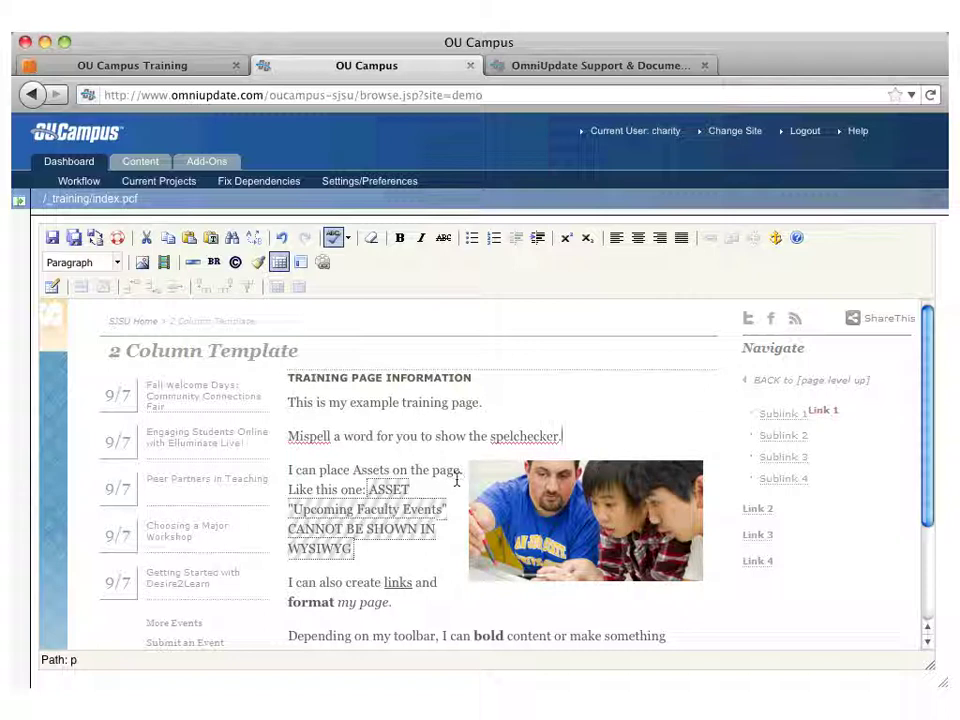
{"action": "scroll", "coordinate": [396, 481], "scroll_direction": "down", "scroll_amount": 1}
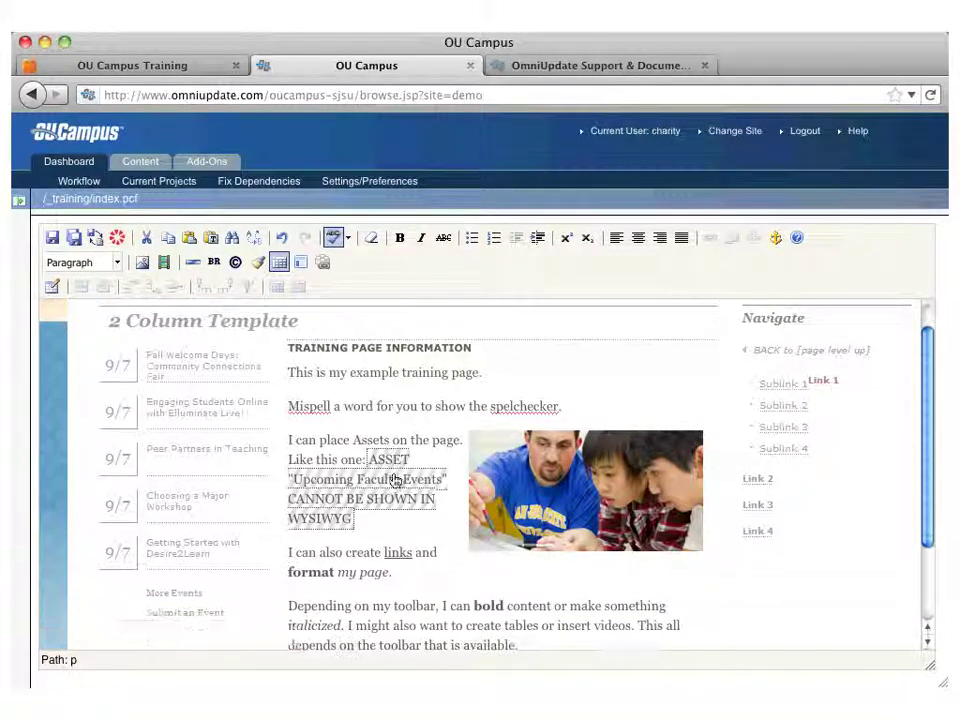
{"action": "scroll", "coordinate": [396, 481], "scroll_direction": "down", "scroll_amount": 3}
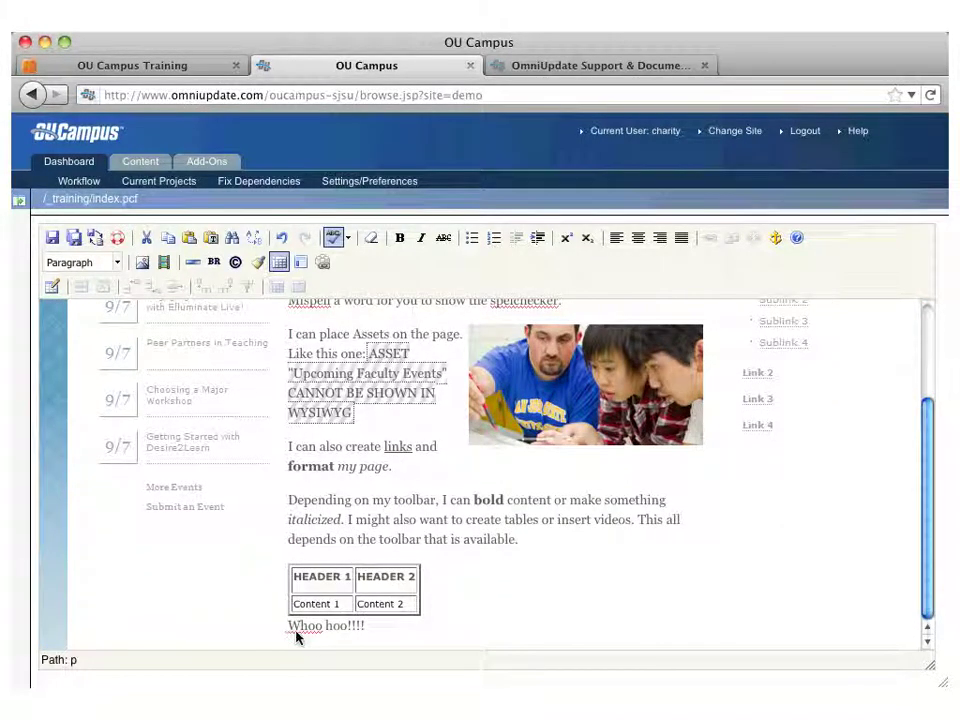
{"action": "scroll", "coordinate": [425, 540], "scroll_direction": "up", "scroll_amount": 4}
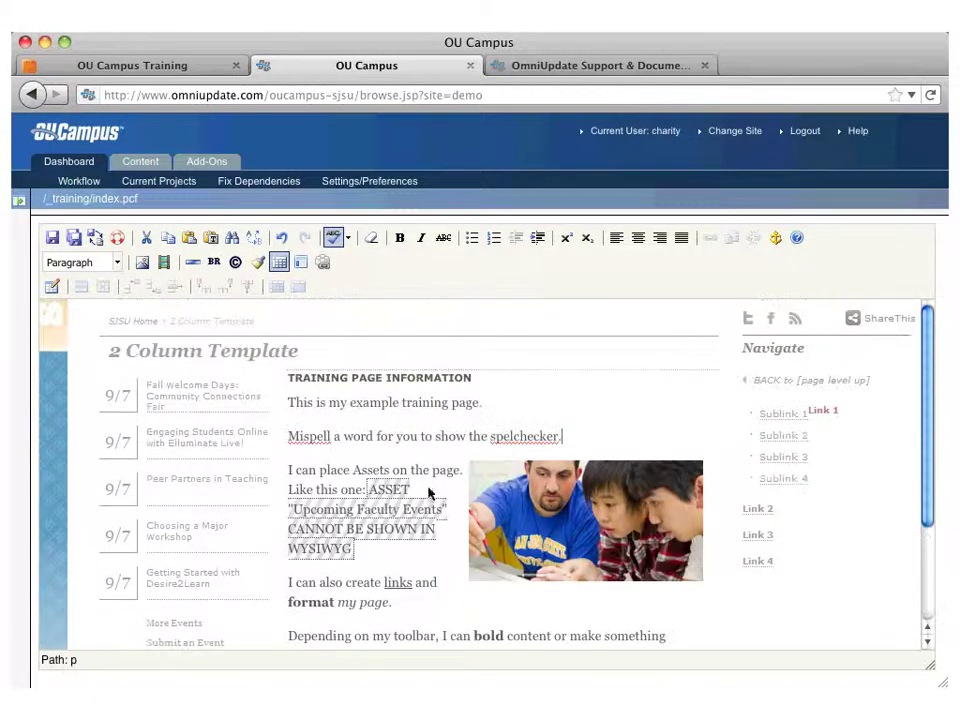
{"action": "left_click", "coordinate": [304, 437]}
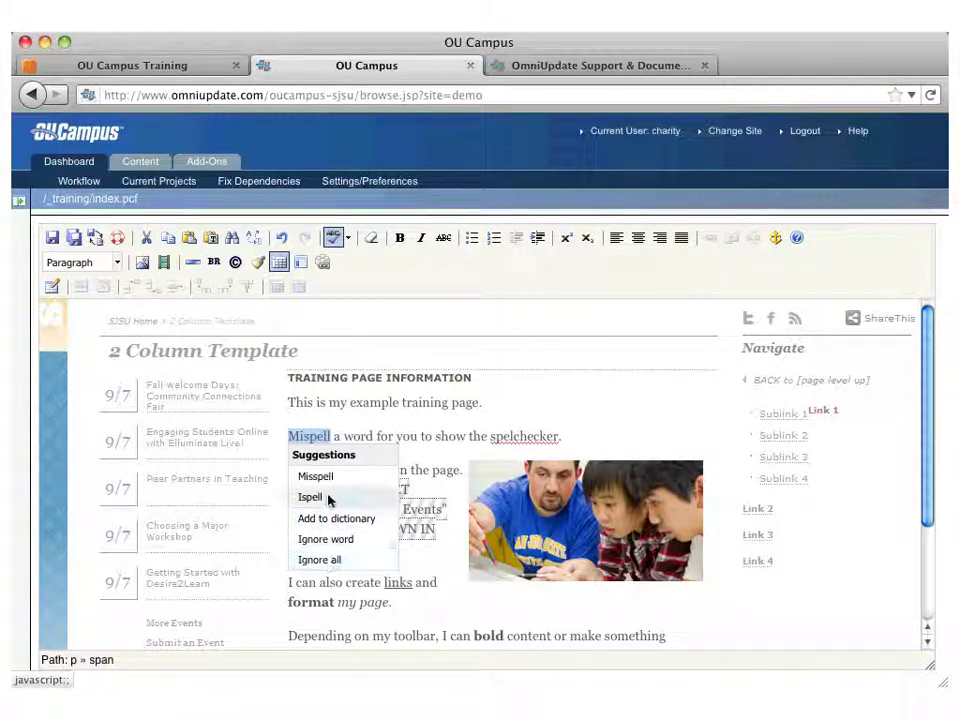
{"action": "left_click", "coordinate": [328, 478]}
{"action": "left_click", "coordinate": [521, 437]}
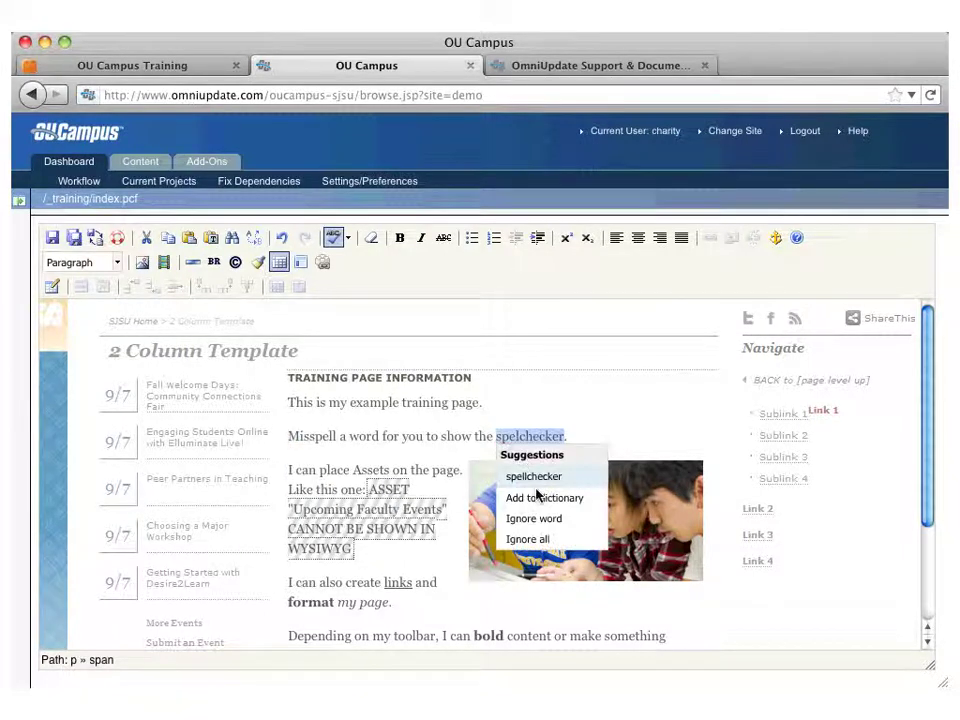
{"action": "left_click", "coordinate": [538, 479]}
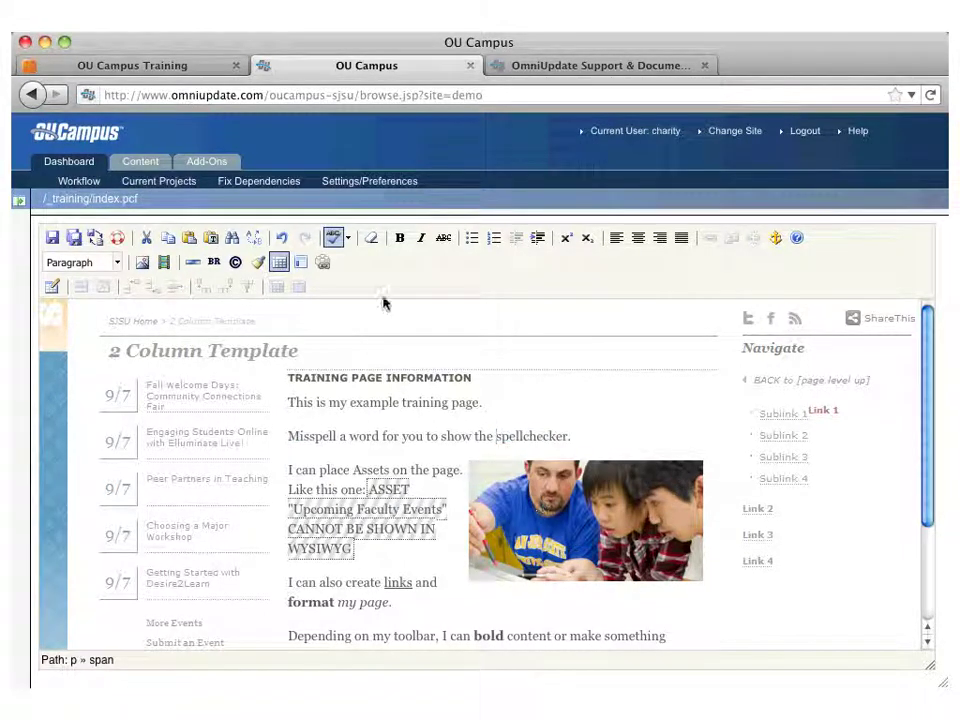
{"action": "left_click", "coordinate": [348, 239]}
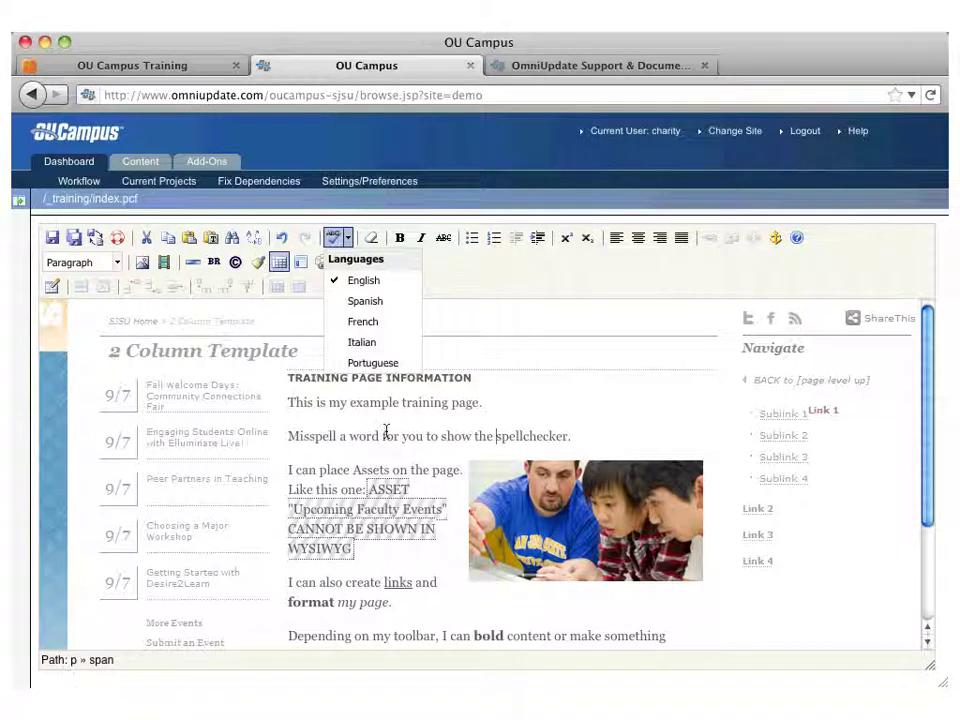
{"action": "left_click", "coordinate": [448, 272]}
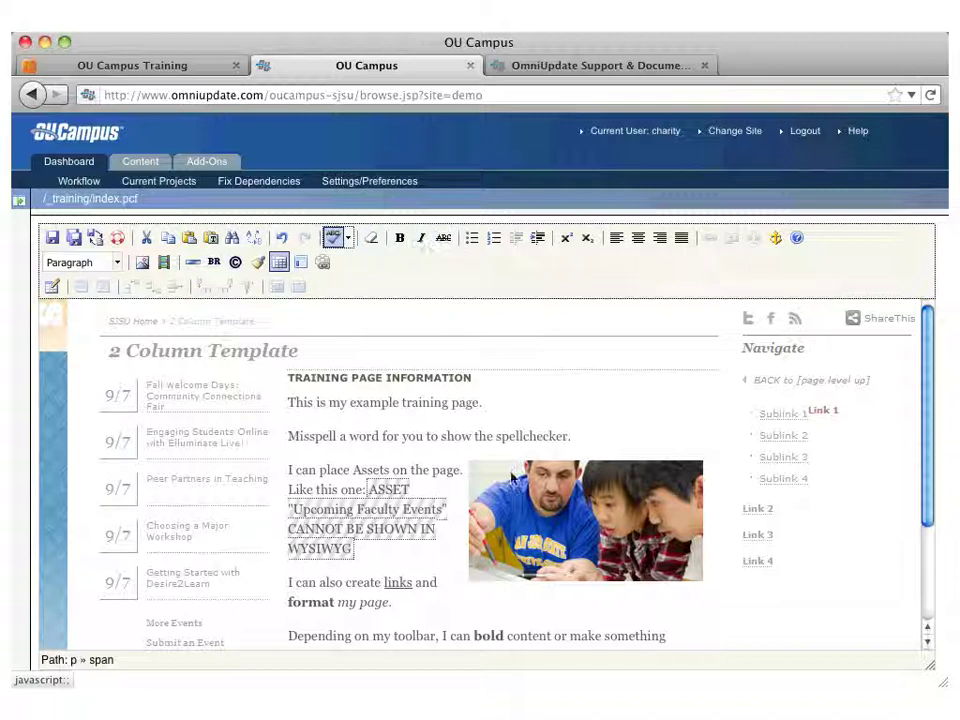
- Remove the bold and italic formatting from "format my page" and turn off the spell check
{"action": "scroll", "coordinate": [450, 540], "scroll_direction": "down", "scroll_amount": 5}
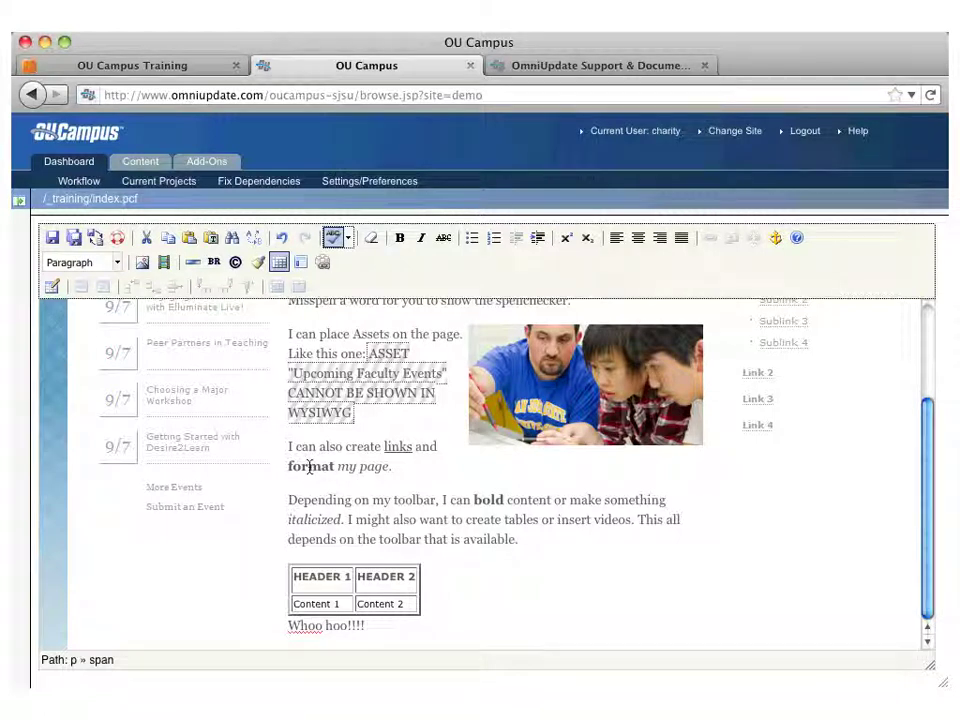
{"action": "left_click_drag", "start_coordinate": [287, 466], "coordinate": [386, 466]}
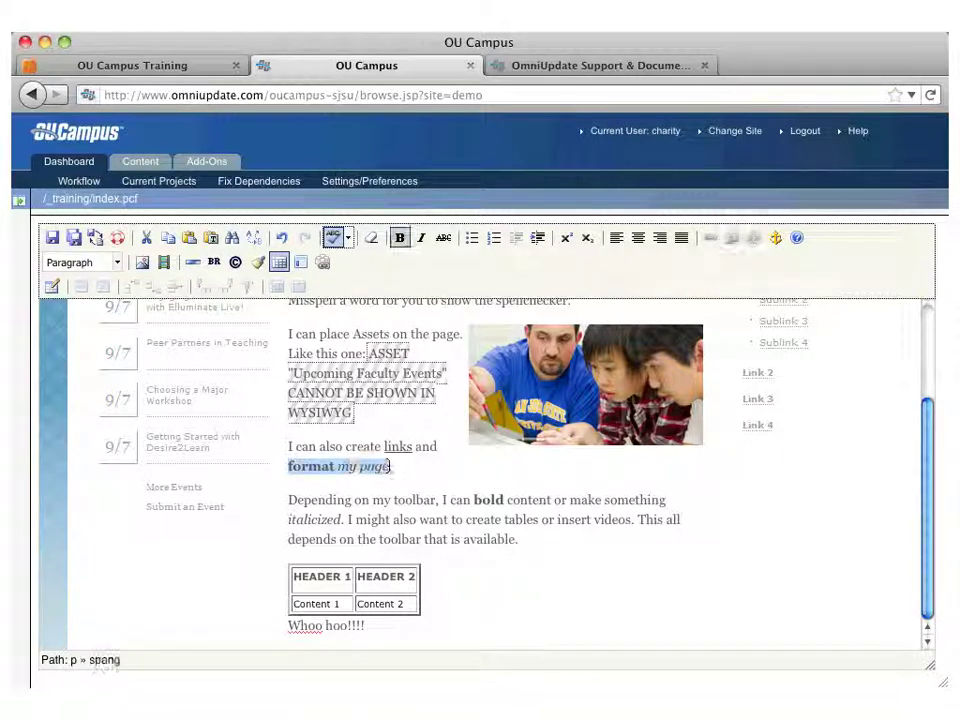
{"action": "left_click", "coordinate": [371, 237]}
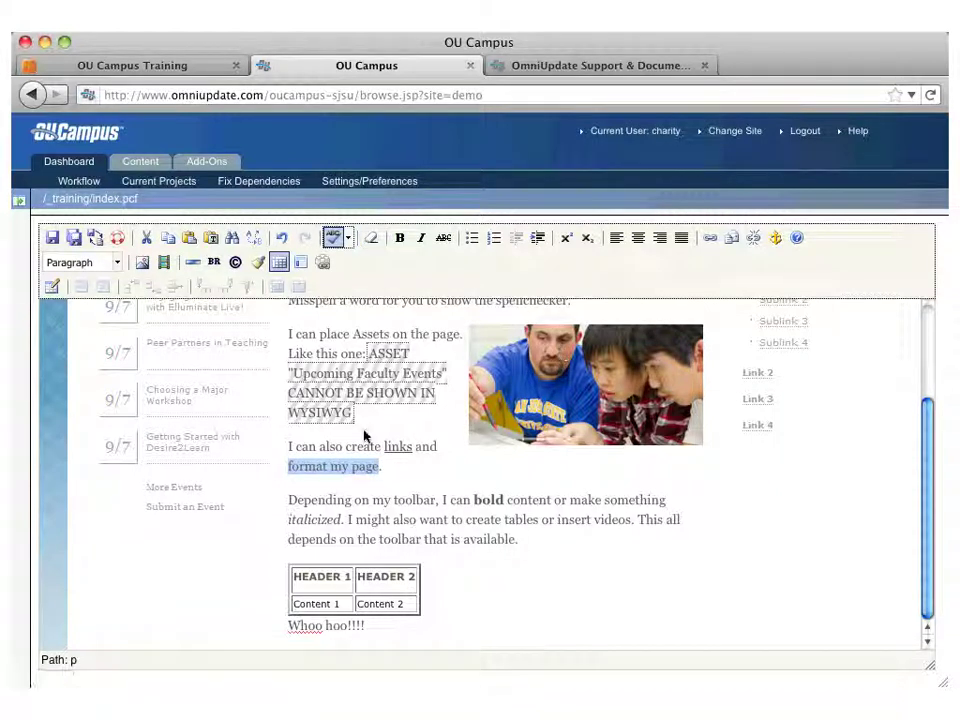
{"action": "left_click", "coordinate": [369, 480]}
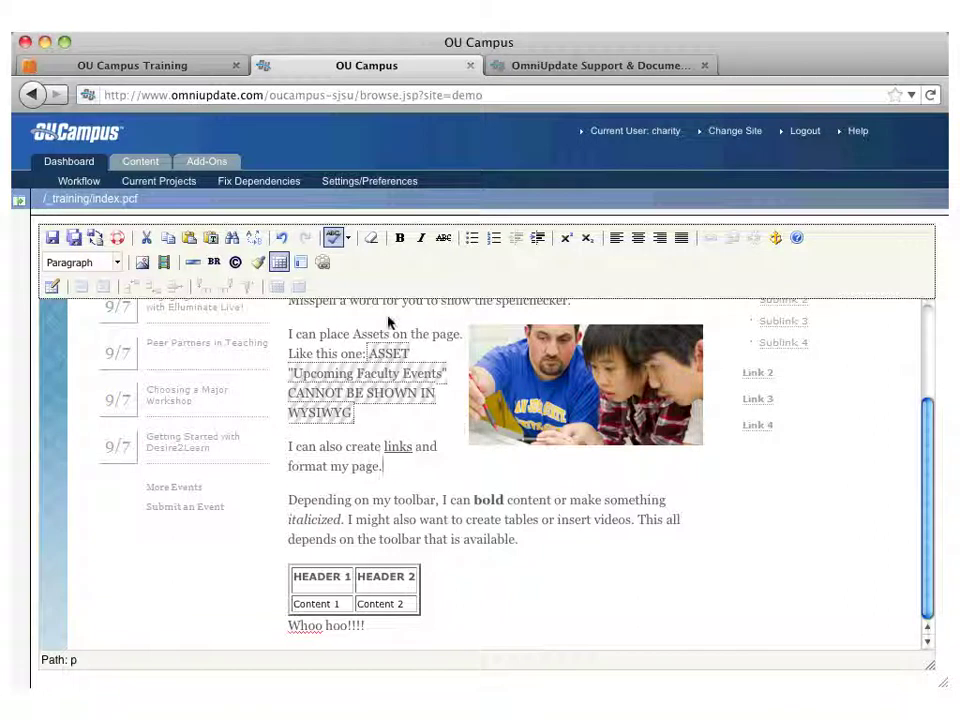
{"action": "left_click", "coordinate": [335, 238]}
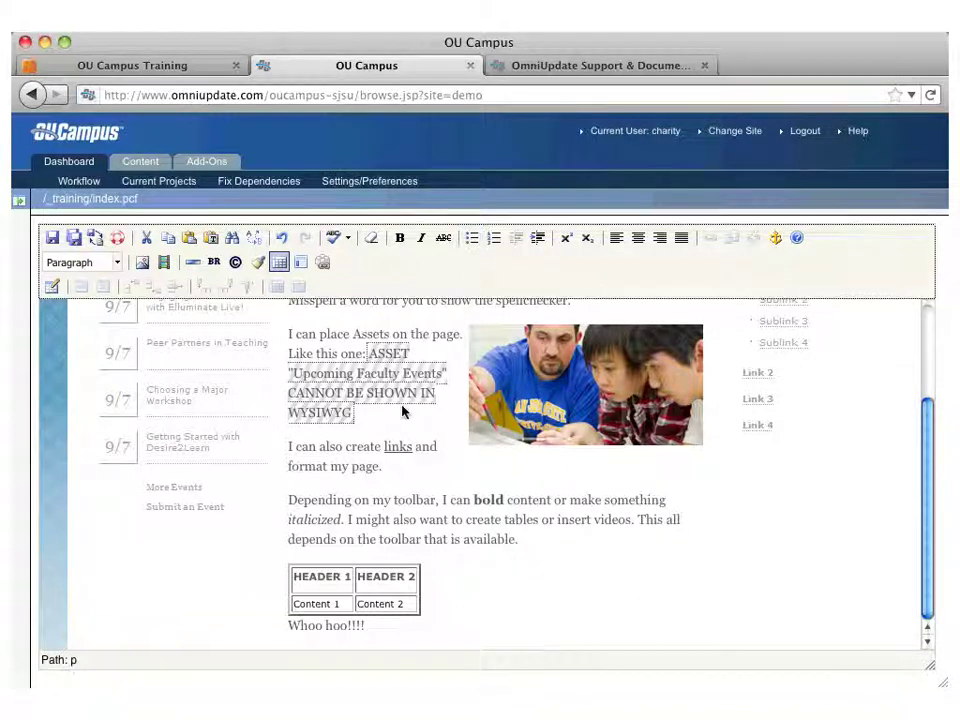
- Add the paragraph "Create a new list." after the "format my page." sentence, followed by an empty line
{"action": "key", "text": "Return"}
{"action": "type", "text": "C"}
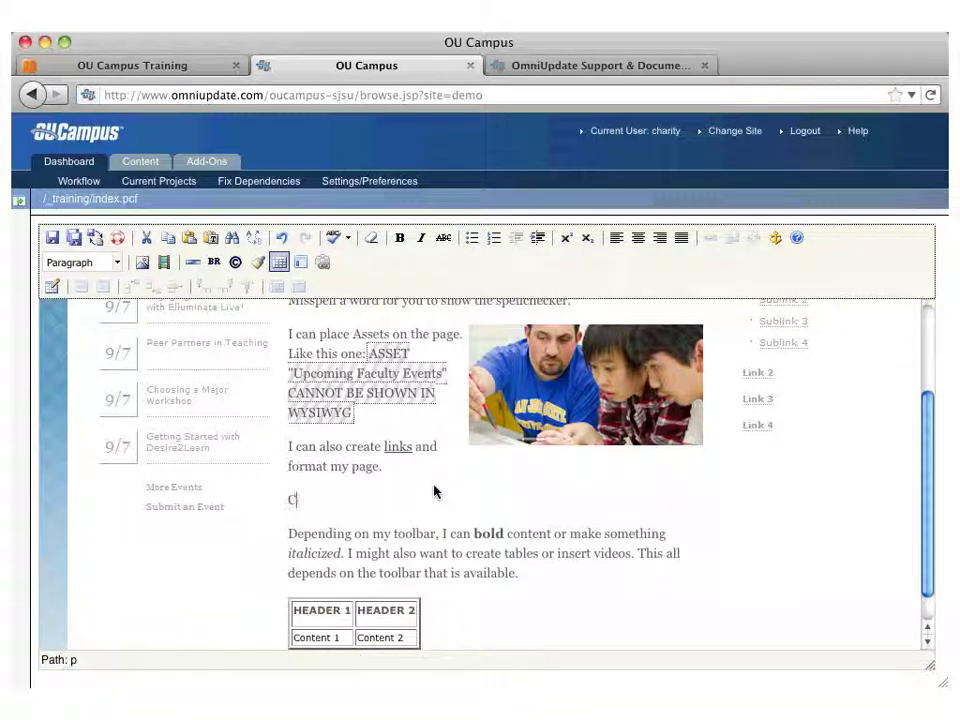
{"action": "type", "text": "reate a new list."}
{"action": "key", "text": "Return"}
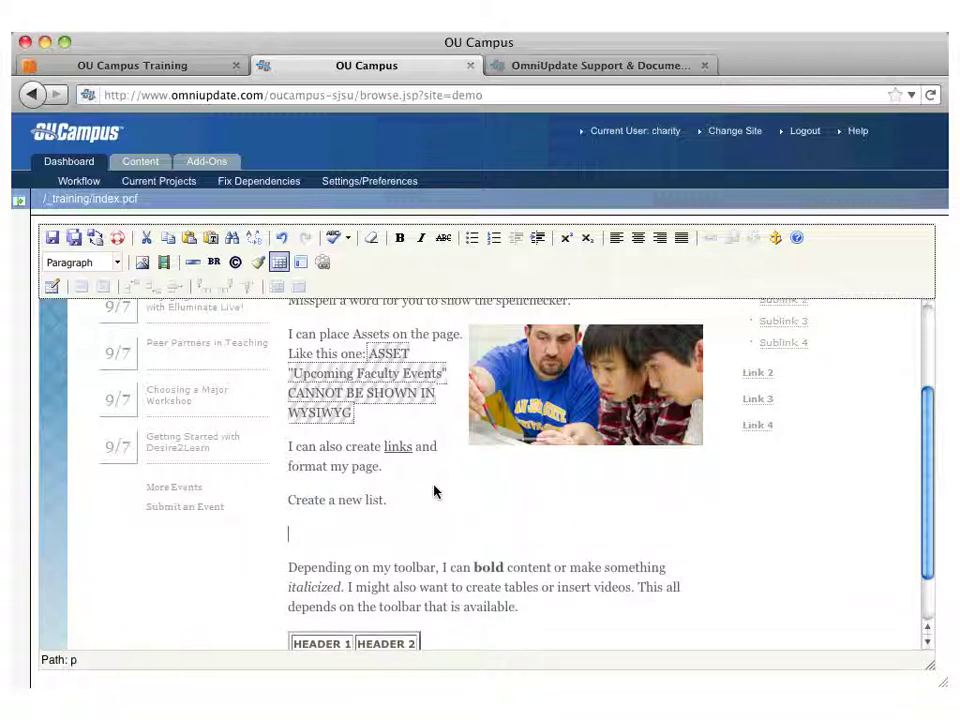
- Create a bulleted list with the entries Item 1, Item 2 and Item 3 below "Create a new list."
{"action": "left_click", "coordinate": [471, 239]}
{"action": "type", "text": "Ite"}
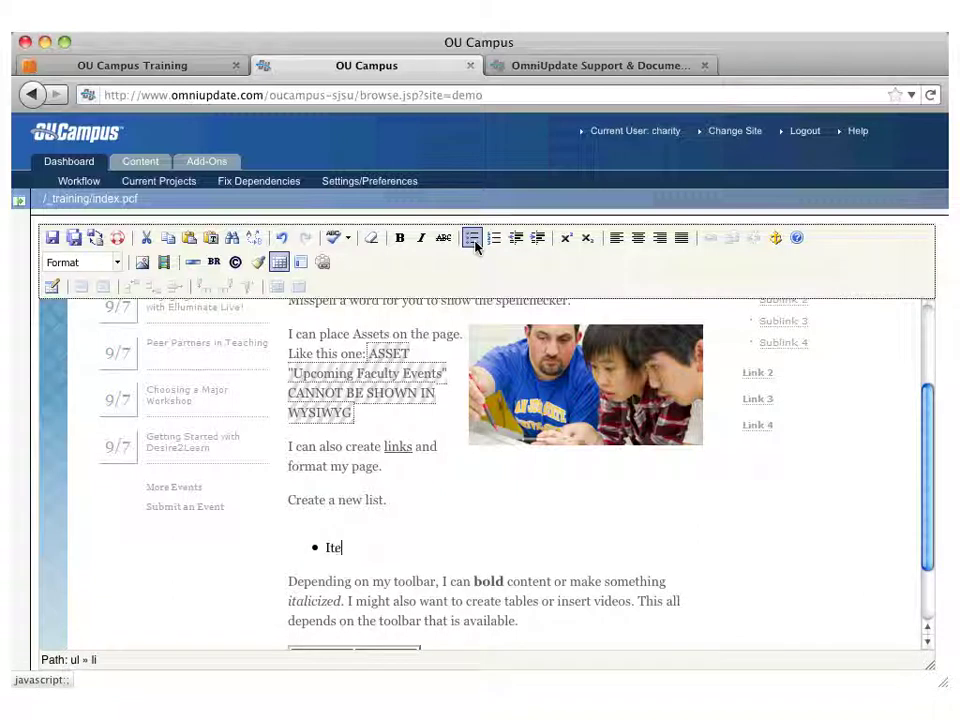
{"action": "type", "text": "m 1"}
{"action": "key", "text": "Return"}
{"action": "type", "text": "Item 2"}
{"action": "key", "text": "Return"}
{"action": "type", "text": "Item"}
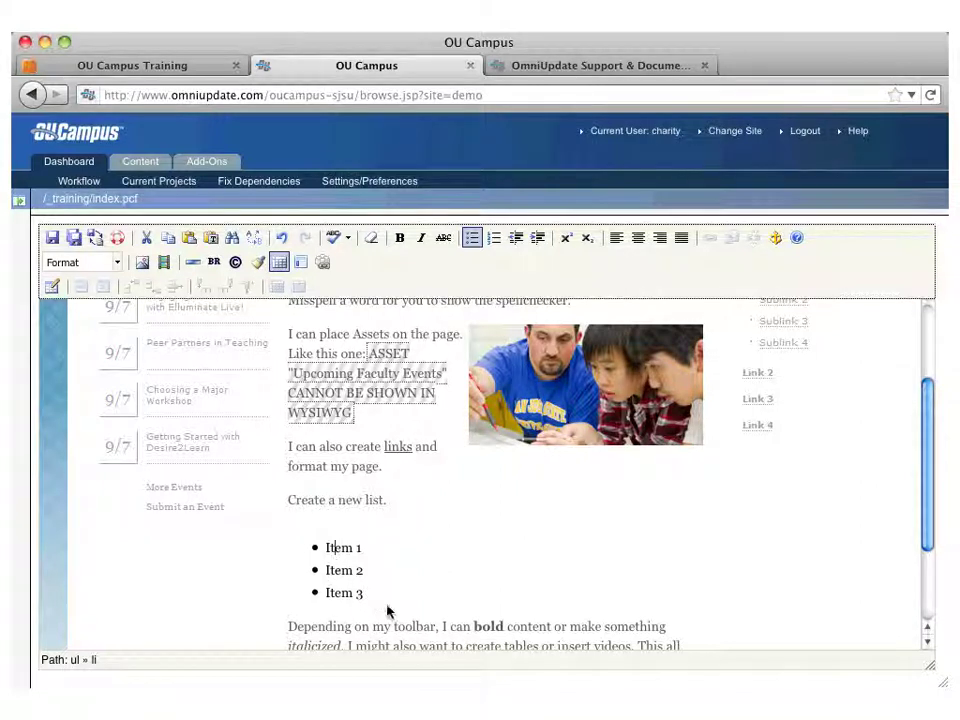
- Convert the bulleted list of three items into a numbered list
{"action": "left_click_drag", "start_coordinate": [363, 598], "coordinate": [322, 547]}
{"action": "left_click", "coordinate": [493, 237]}
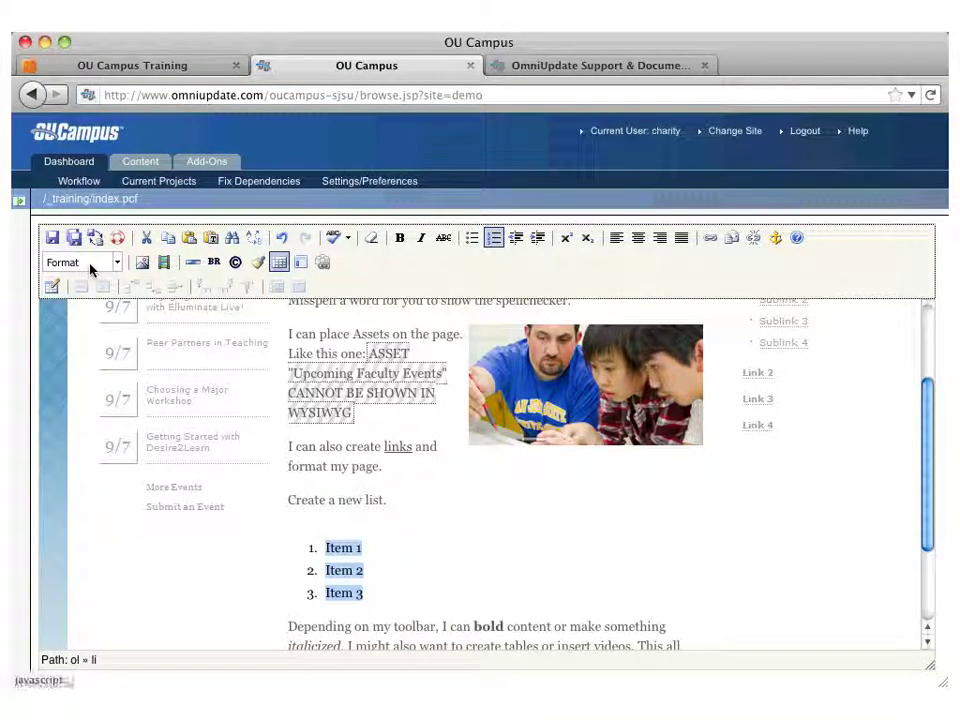
{"action": "scroll", "coordinate": [452, 572], "scroll_direction": "down", "scroll_amount": 2}
{"action": "scroll", "coordinate": [452, 567], "scroll_direction": "down", "scroll_amount": 2}
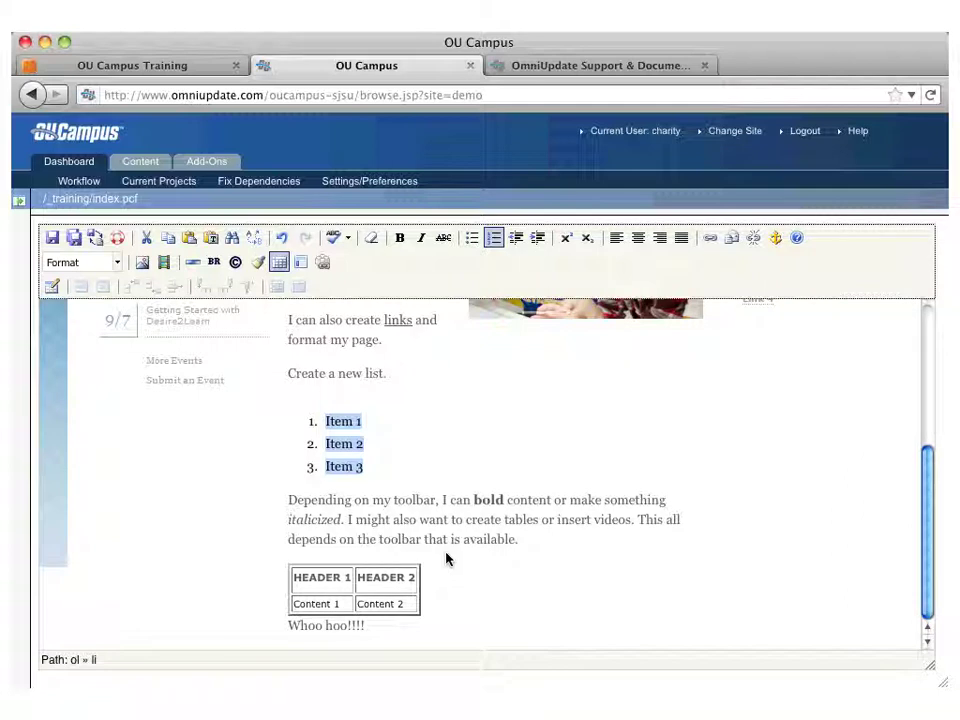
{"action": "left_click", "coordinate": [349, 520]}
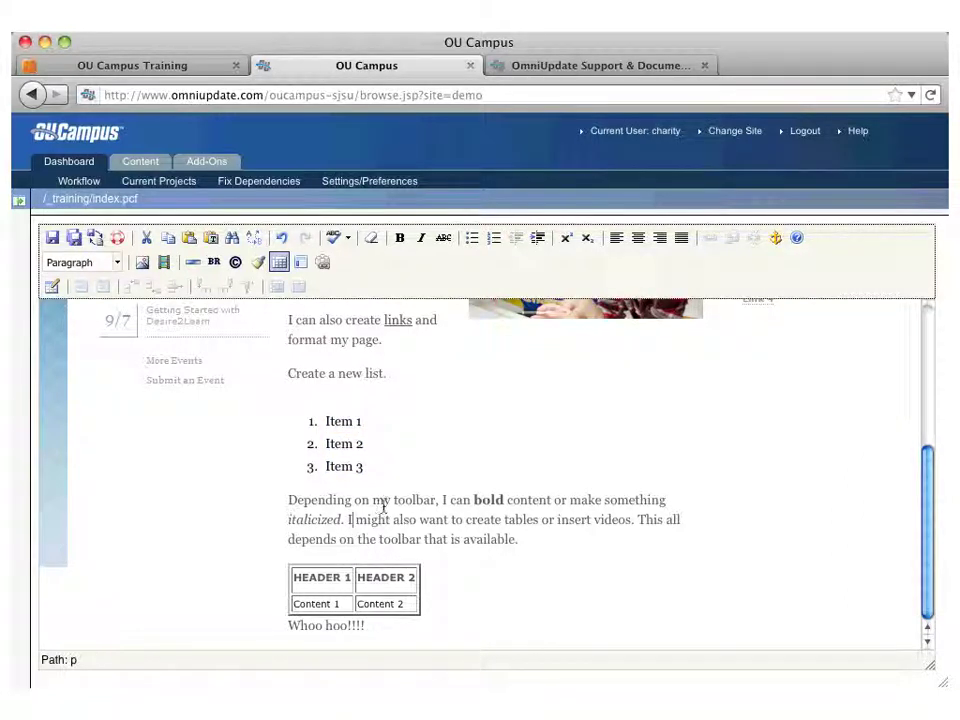
- Insert the text "Header Information" as its own paragraph above "Create a new list."
{"action": "left_click", "coordinate": [289, 374]}
{"action": "type", "text": "Header INf"}
{"action": "key", "text": "BackSpace"}
{"action": "key", "text": "BackSpace"}
{"action": "type", "text": "nformation"}
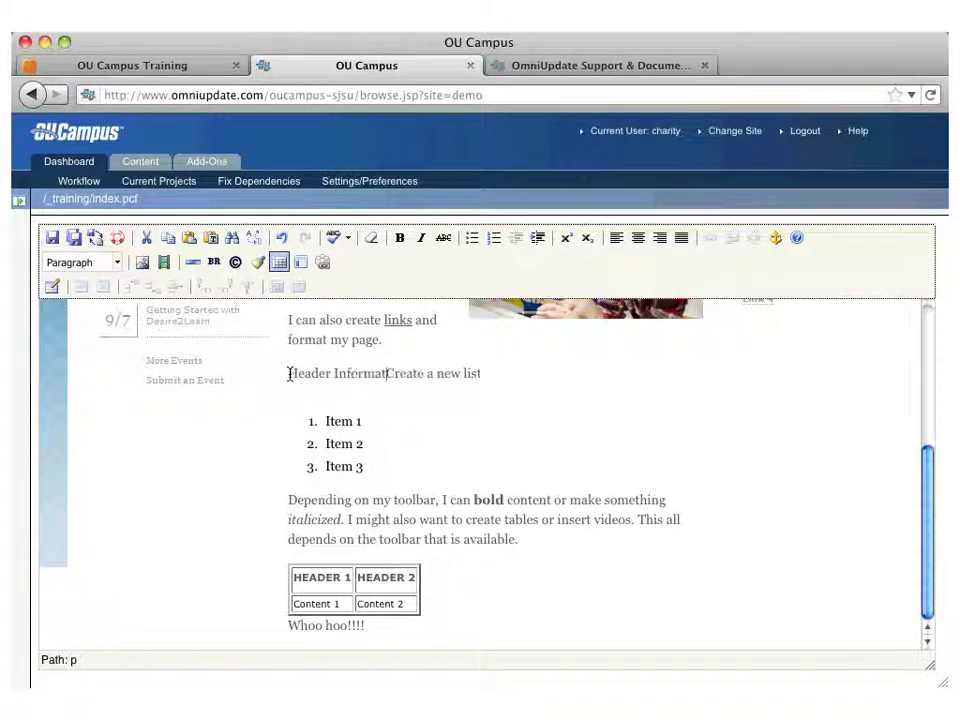
{"action": "key", "text": "Return"}
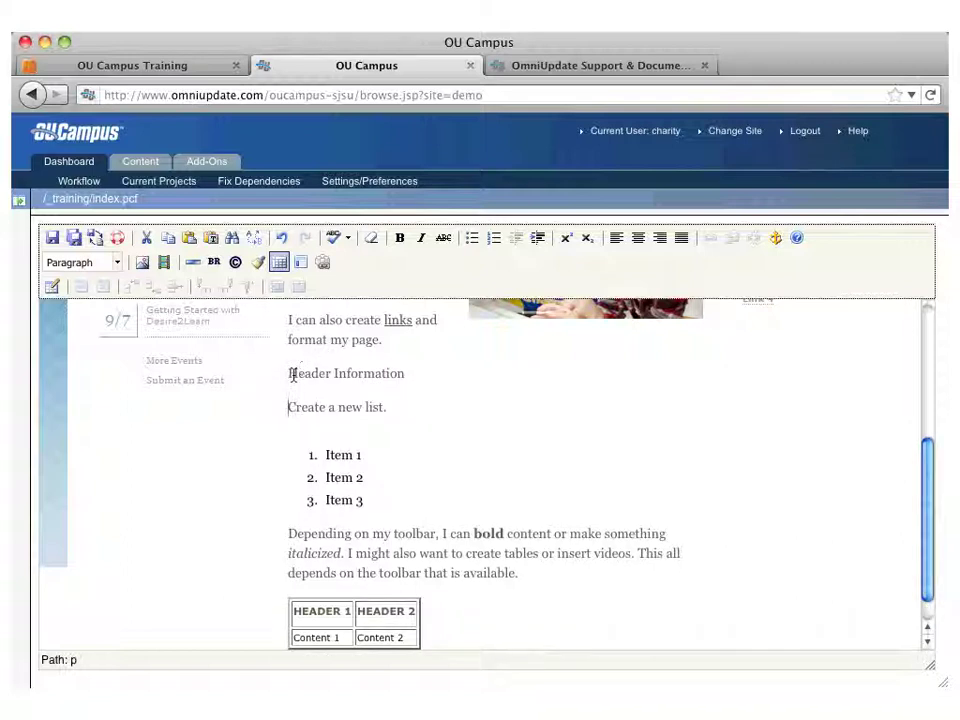
- Format the "Header Information" paragraph as Heading 2
{"action": "left_click_drag", "start_coordinate": [290, 373], "coordinate": [333, 372]}
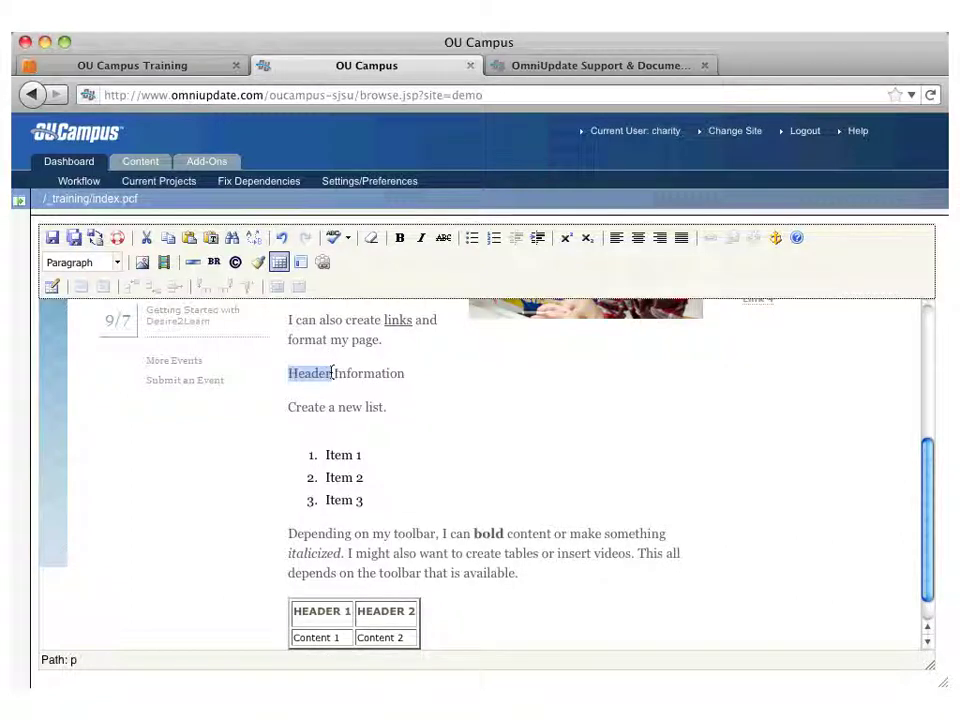
{"action": "left_click", "coordinate": [117, 262]}
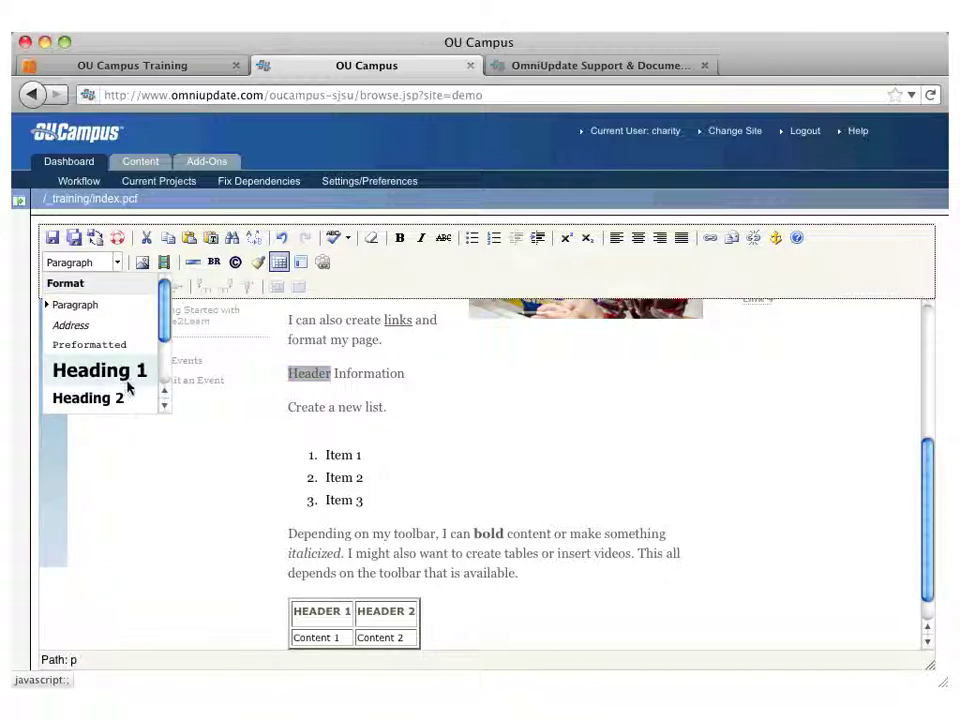
{"action": "scroll", "coordinate": [128, 388], "scroll_direction": "down", "scroll_amount": 2}
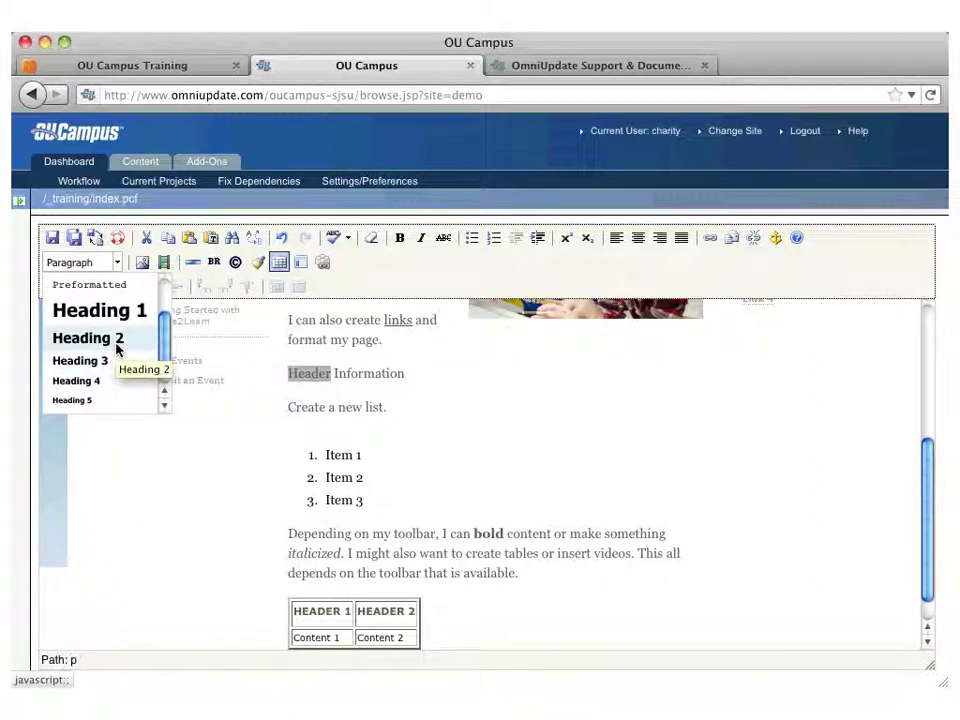
{"action": "left_click", "coordinate": [117, 345]}
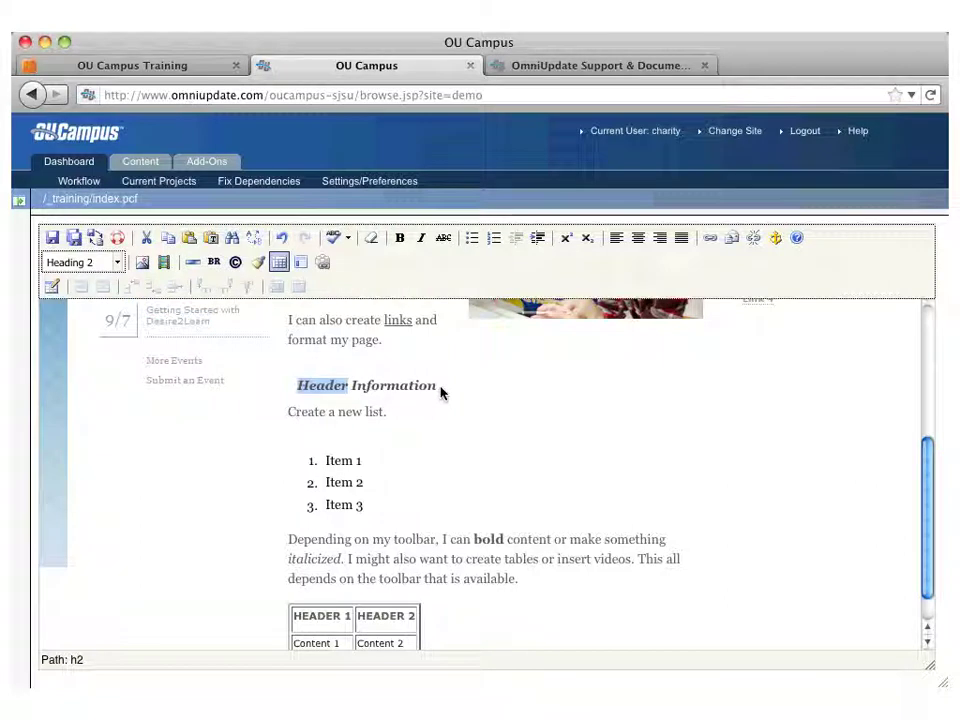
- Open the paragraph format choices for the "Header Information" heading
{"action": "left_click", "coordinate": [117, 262]}
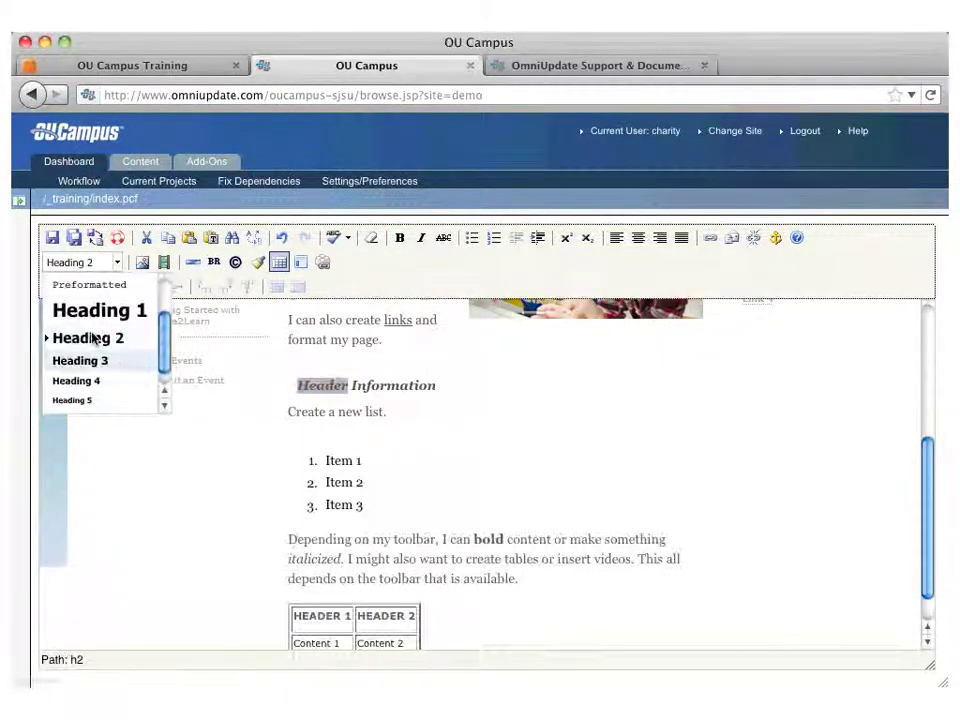